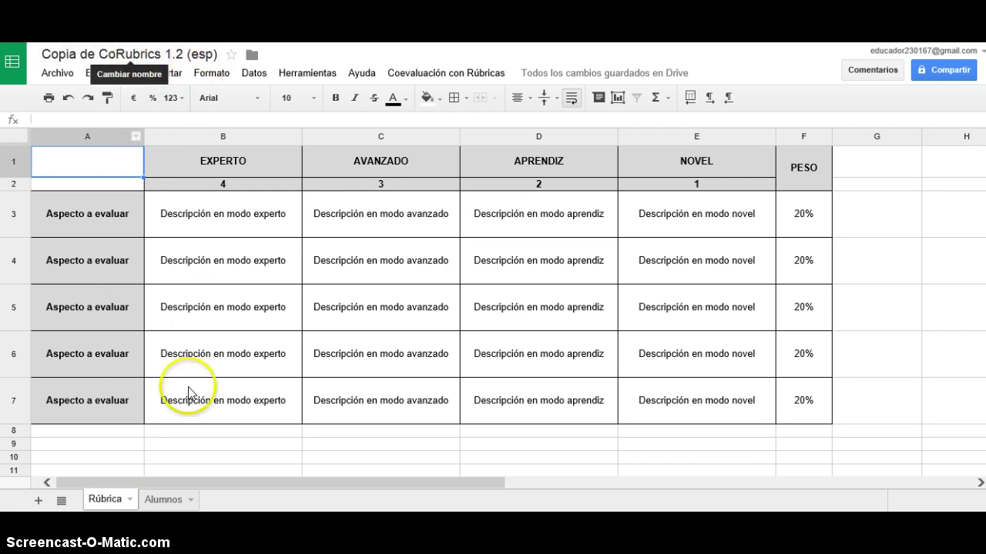
Open the Alumnos sheet listing student names and e-mail addresses.
{"action": "left_click", "coordinate": [162, 501]}
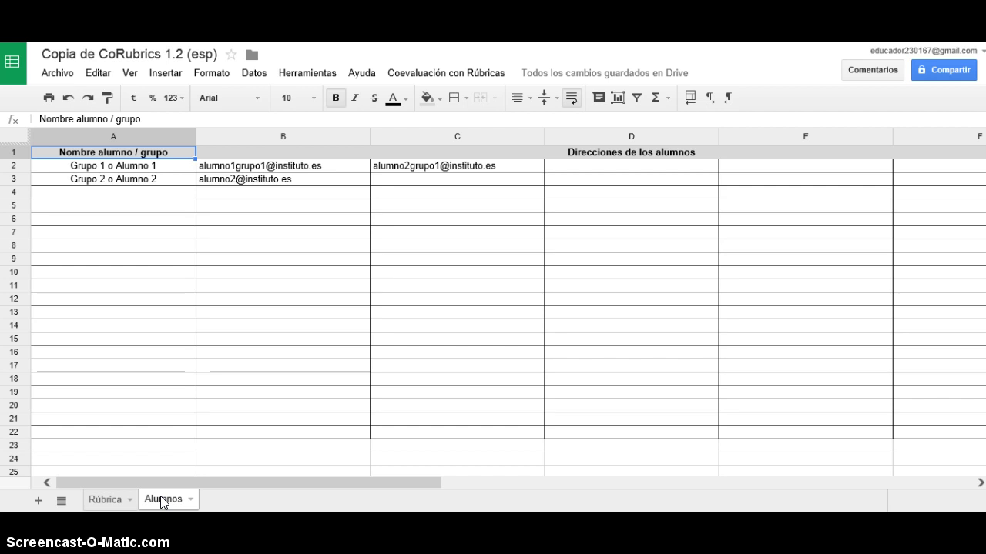
Return to the Rúbrica sheet with the criteria and levels grid.
{"action": "left_click", "coordinate": [112, 501]}
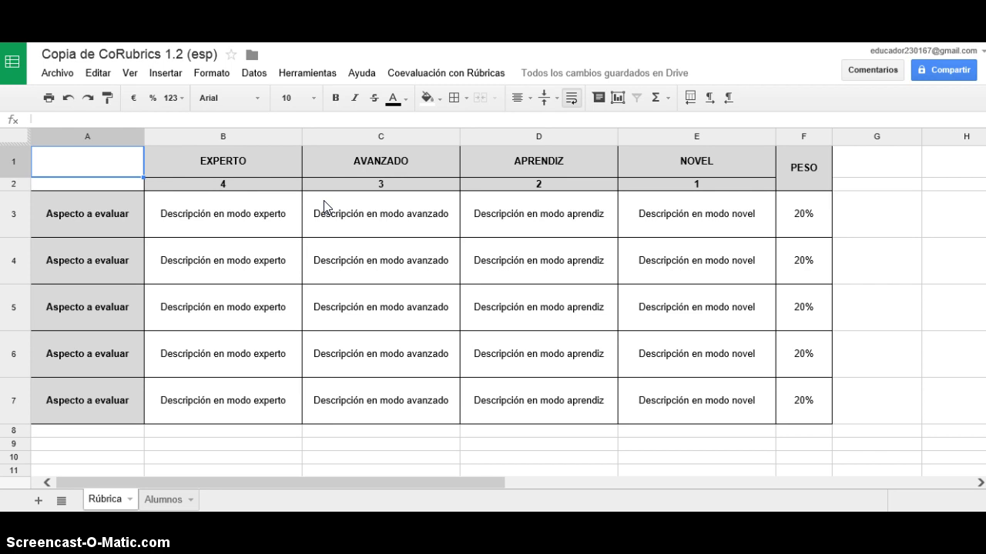
Rename criteria A3 and A4 to 'Material presentado' and 'Oralidad'.
{"action": "double_click", "coordinate": [81, 213]}
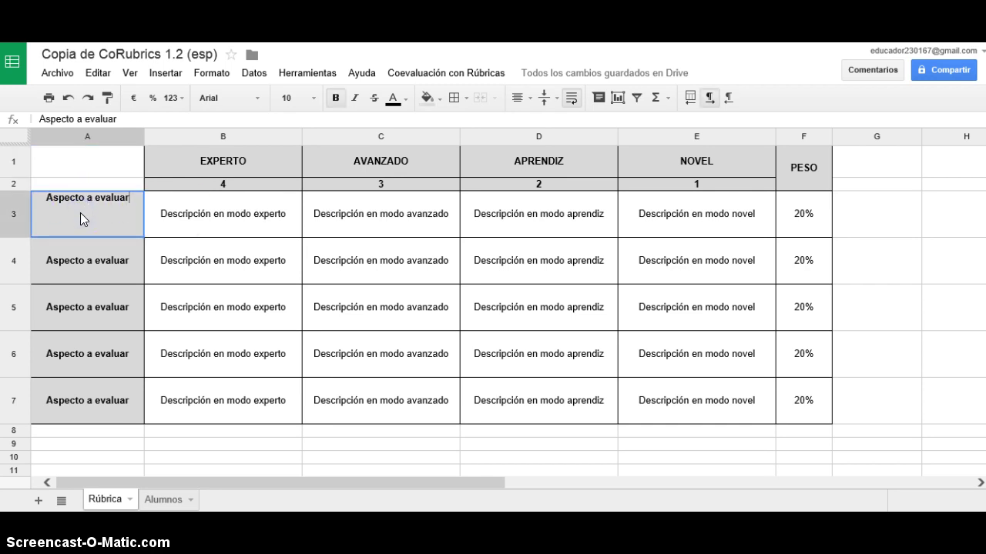
{"action": "key", "text": "BackSpace"}
{"action": "key", "text": "BackSpace"}
{"action": "key", "text": "BackSpace"}
{"action": "key", "text": "BackSpace"}
{"action": "key", "text": "BackSpace"}
{"action": "key", "text": "BackSpace"}
{"action": "key", "text": "BackSpace"}
{"action": "key", "text": "BackSpace"}
{"action": "key", "text": "BackSpace"}
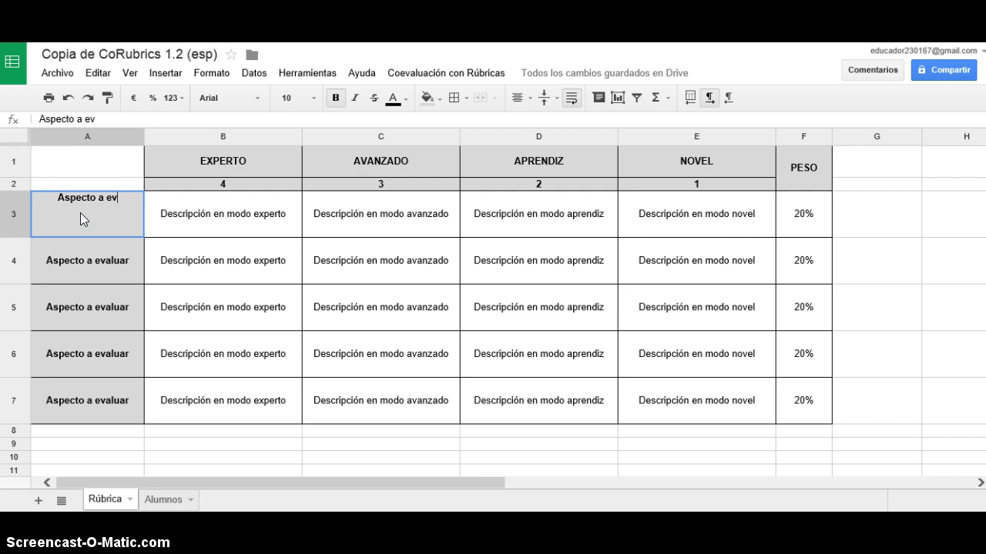
{"action": "key", "text": "BackSpace"}
{"action": "key", "text": "BackSpace"}
{"action": "key", "text": "BackSpace"}
{"action": "key", "text": "BackSpace"}
{"action": "key", "text": "BackSpace"}
{"action": "key", "text": "BackSpace"}
{"action": "key", "text": "BackSpace"}
{"action": "key", "text": "BackSpace"}
{"action": "type", "text": "Material "}
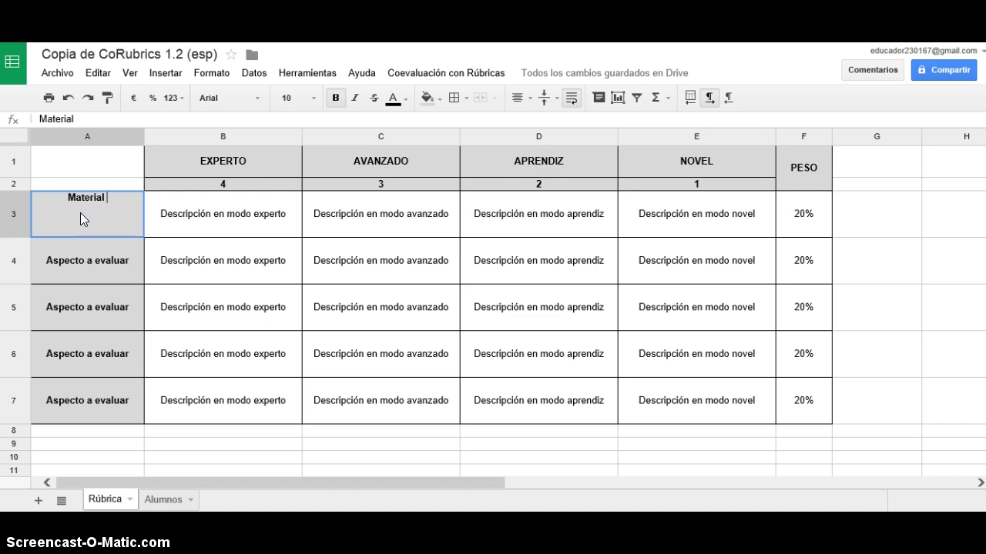
{"action": "type", "text": "presentad"}
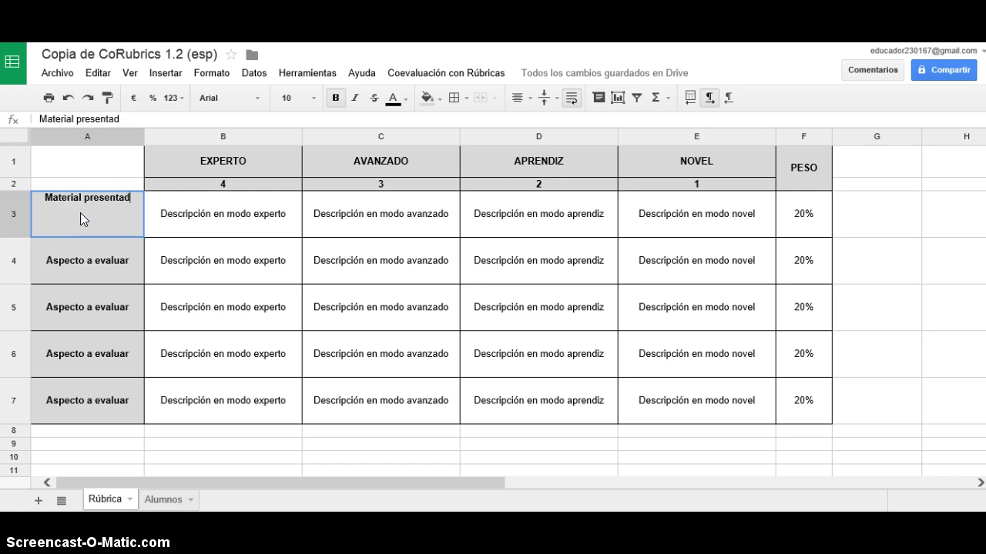
{"action": "type", "text": "o"}
{"action": "key", "text": "Return"}
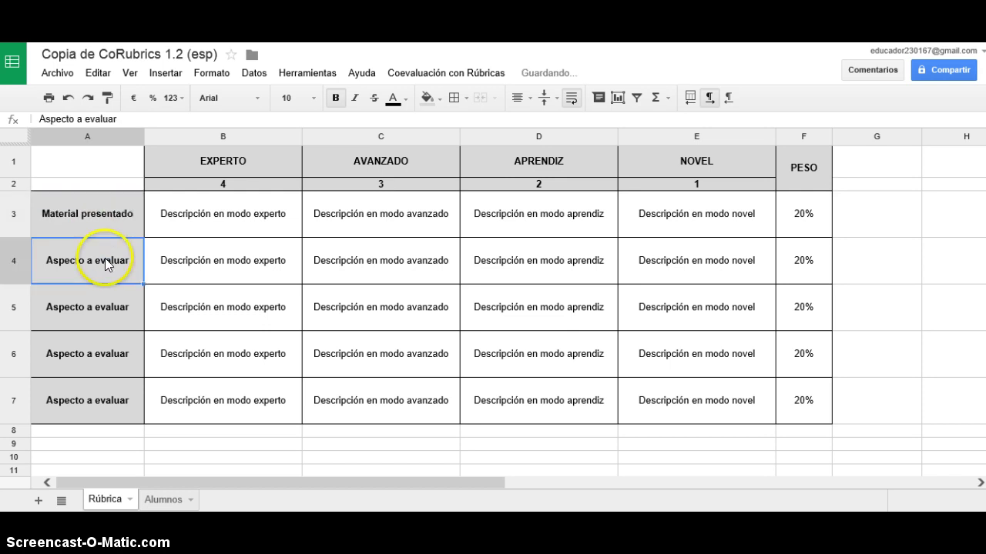
{"action": "double_click", "coordinate": [105, 258]}
{"action": "left_click_drag", "start_coordinate": [136, 244], "coordinate": [46, 241]}
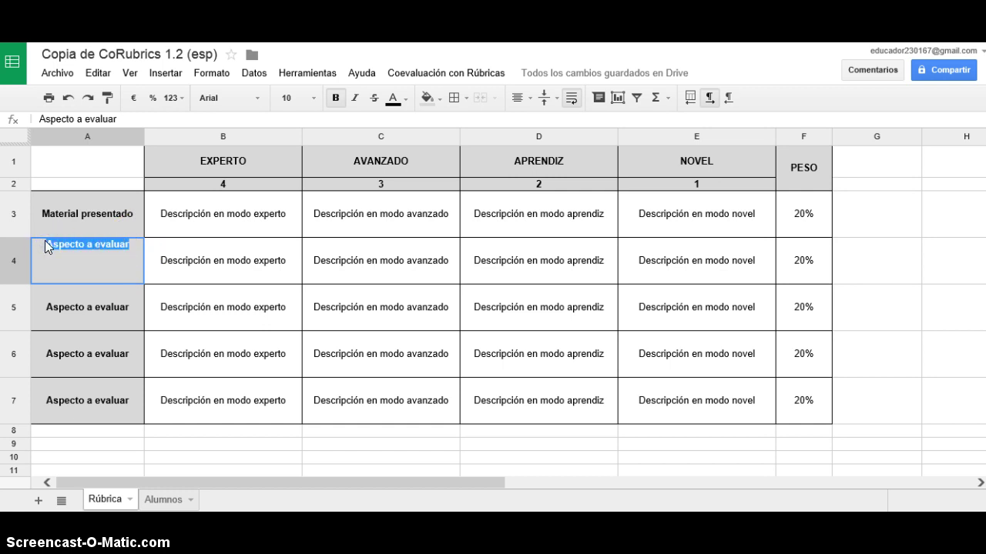
{"action": "type", "text": "Oralidad"}
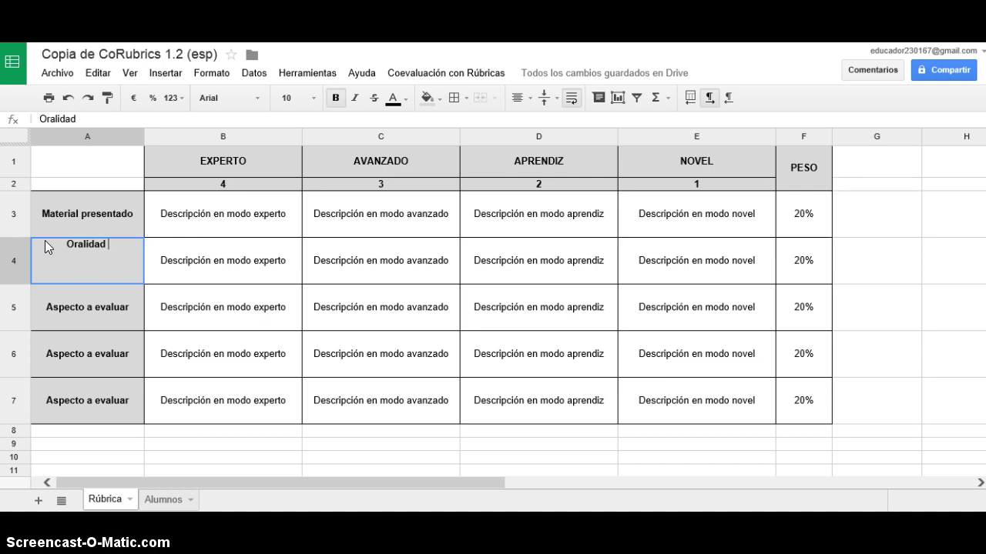
{"action": "left_click", "coordinate": [115, 308]}
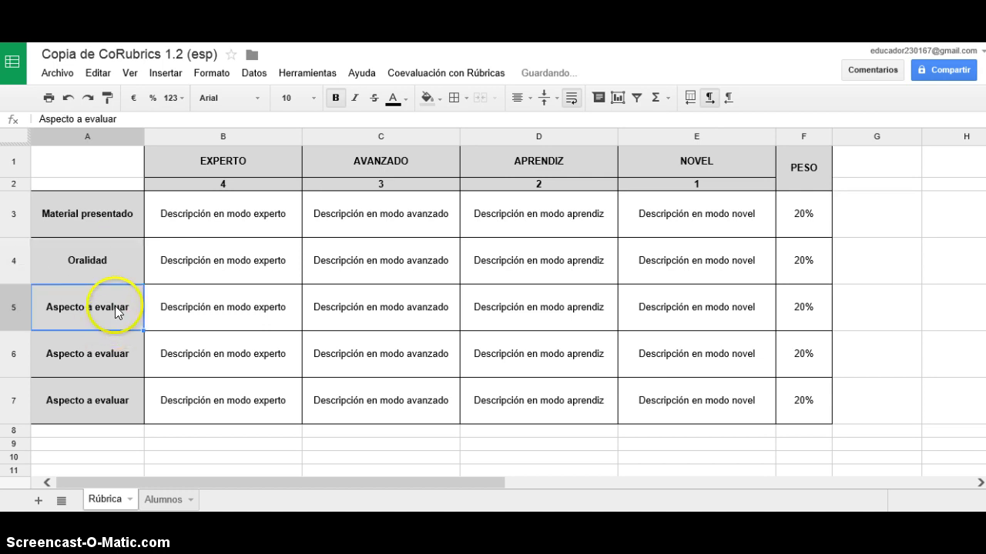
Rename criteria A5 and A6 to 'Dominio del Tema' and 'Expresión corporal'.
{"action": "double_click", "coordinate": [115, 306]}
{"action": "left_click_drag", "start_coordinate": [132, 292], "coordinate": [54, 287]}
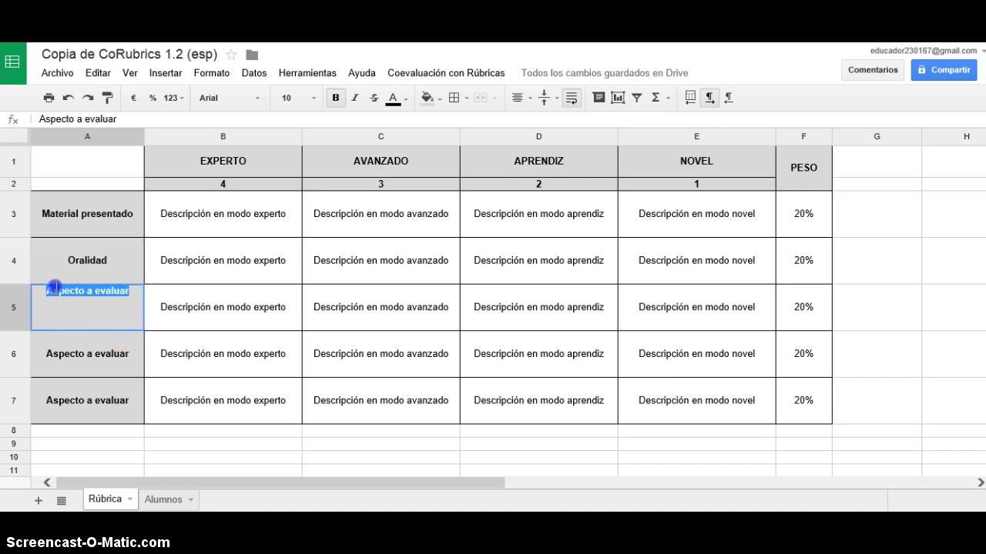
{"action": "type", "text": "Dominio"}
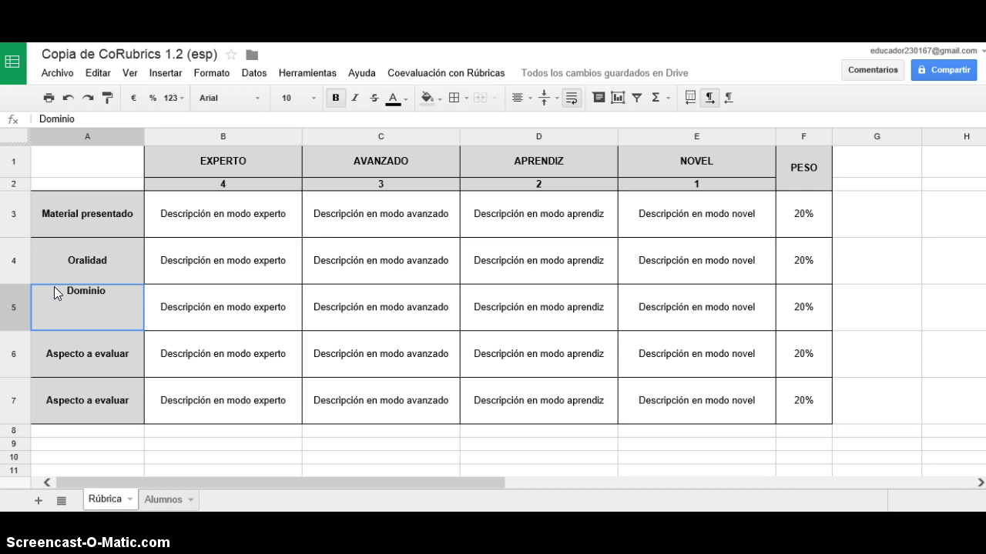
{"action": "type", "text": " del Tema"}
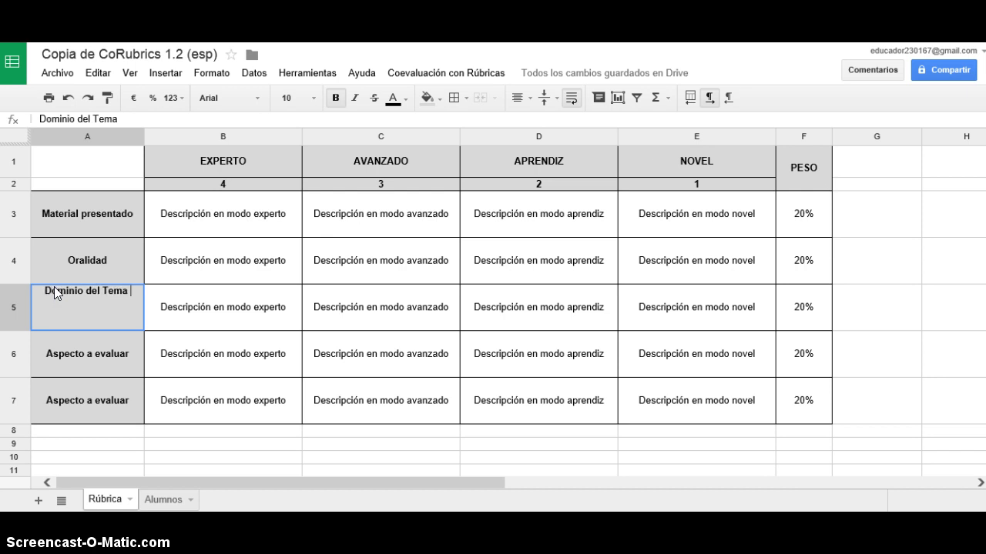
{"action": "left_click", "coordinate": [106, 352]}
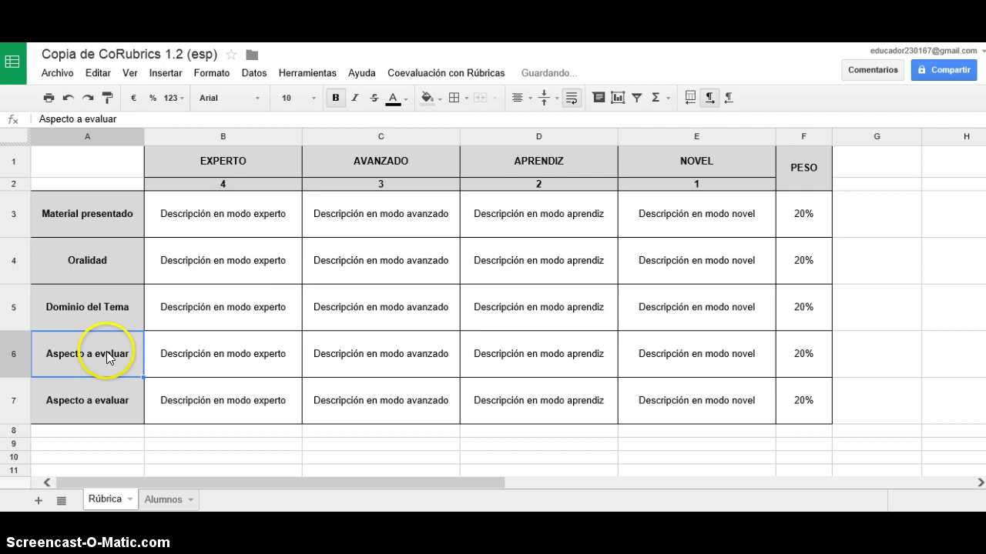
{"action": "double_click", "coordinate": [107, 351]}
{"action": "left_click_drag", "start_coordinate": [129, 337], "coordinate": [62, 339]}
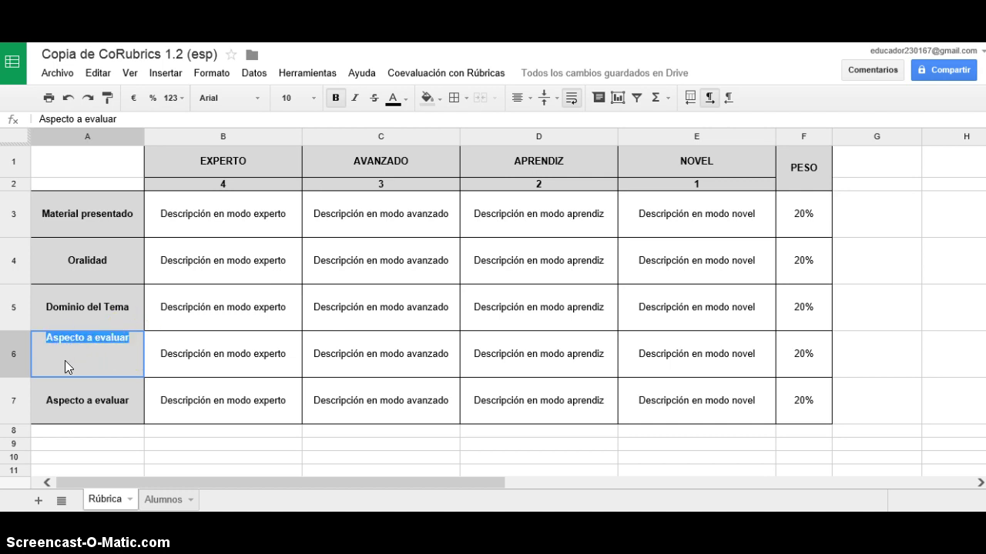
{"action": "type", "text": "Expresi"}
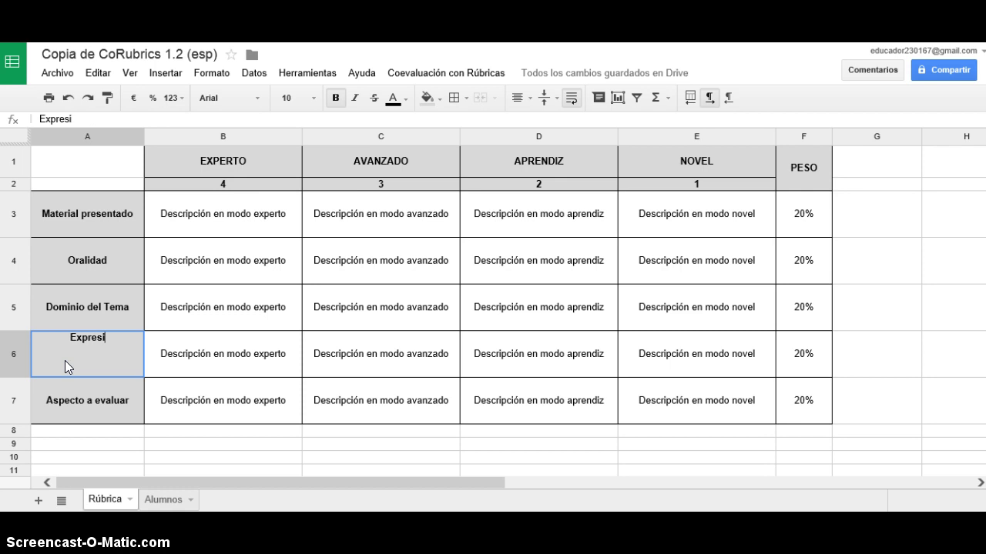
{"action": "type", "text": "ón corporal"}
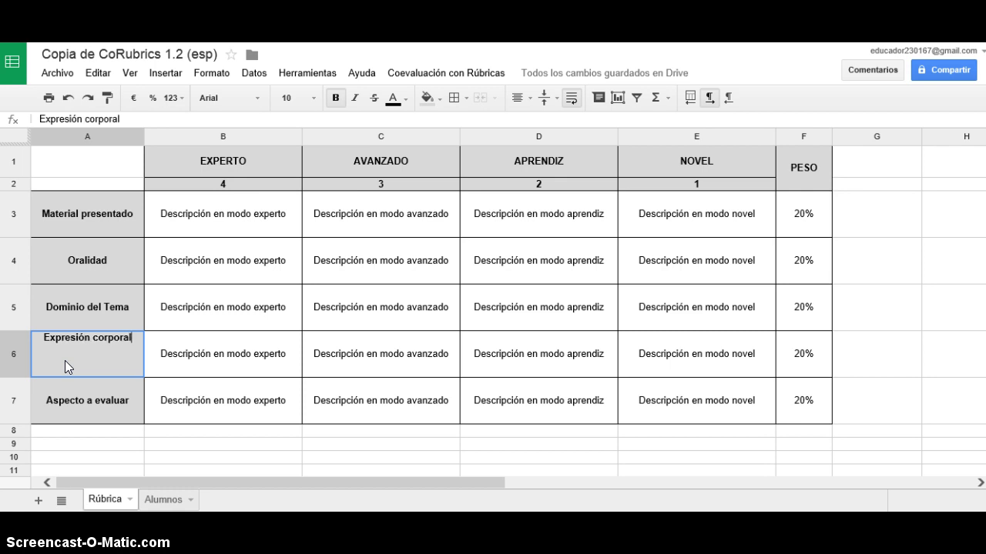
{"action": "left_click", "coordinate": [79, 399]}
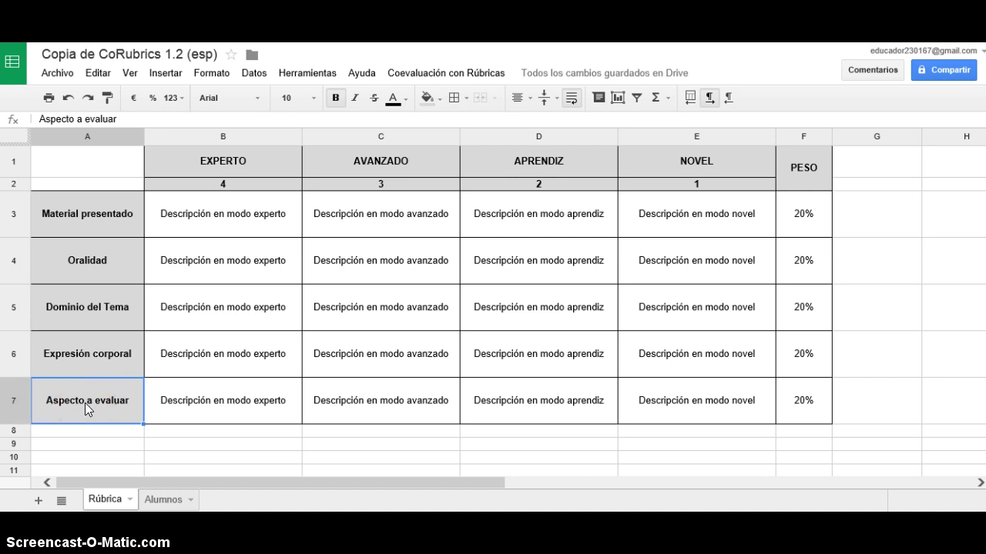
{"action": "left_click", "coordinate": [85, 402]}
Copy the leftover 'Aspecto a evaluar' cell in A7.
{"action": "right_click", "coordinate": [84, 400]}
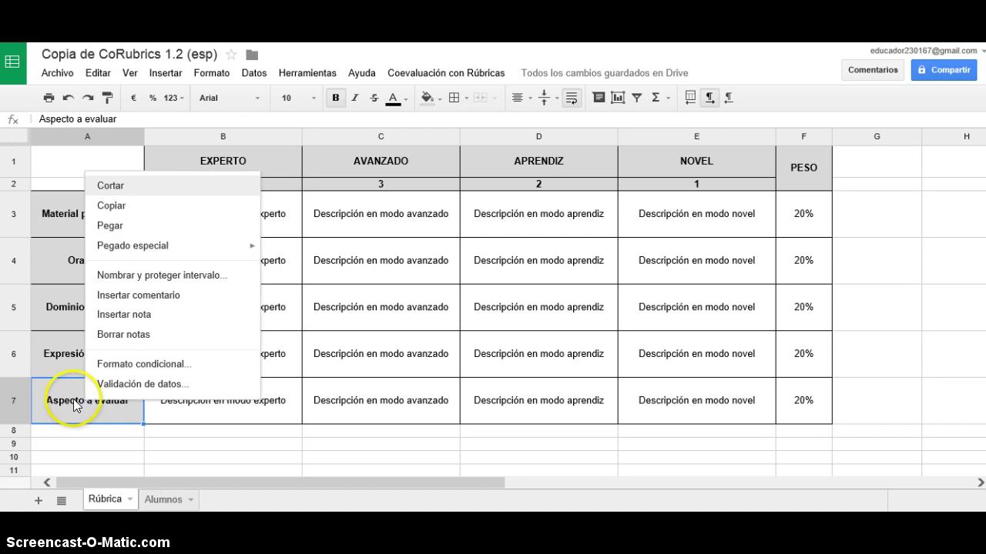
{"action": "left_click", "coordinate": [34, 402]}
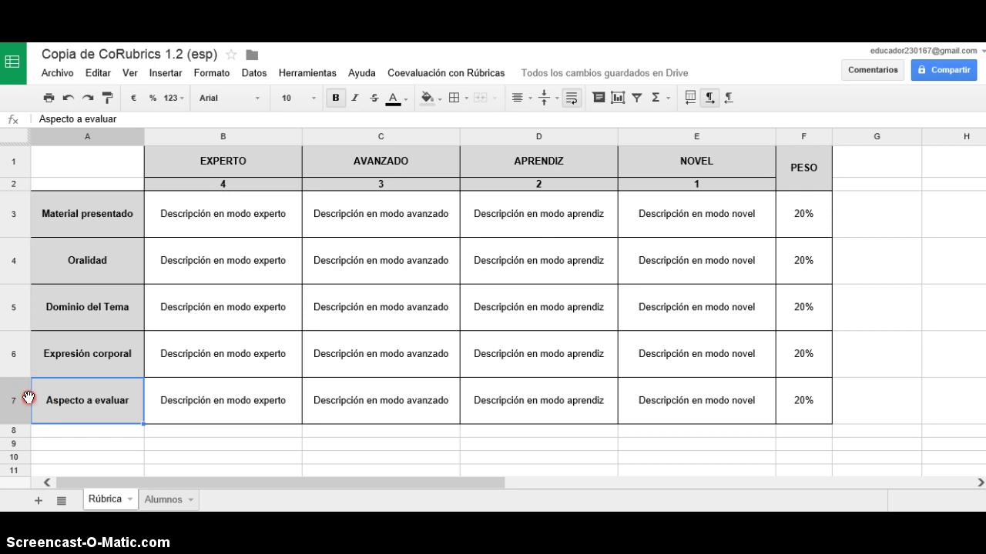
{"action": "right_click", "coordinate": [28, 397]}
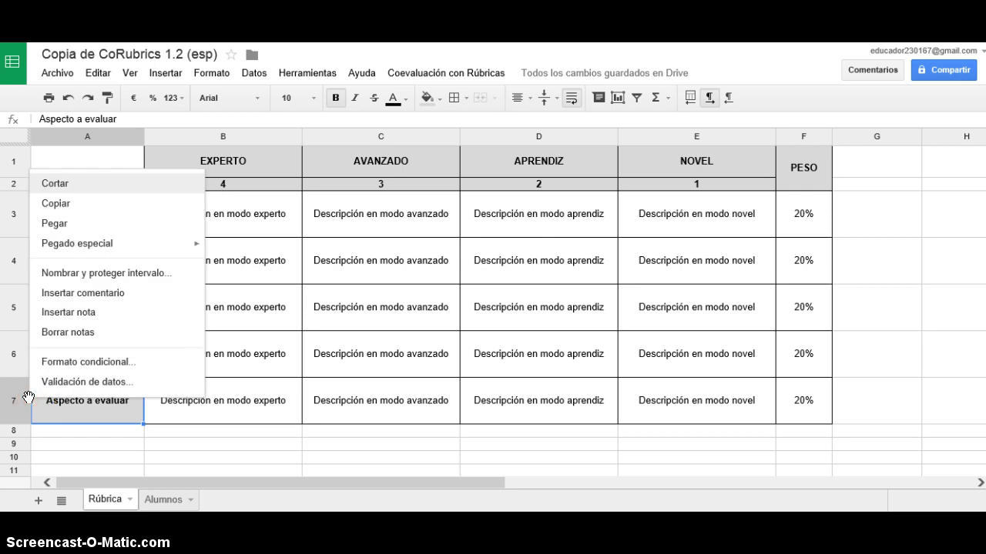
{"action": "left_click", "coordinate": [67, 409]}
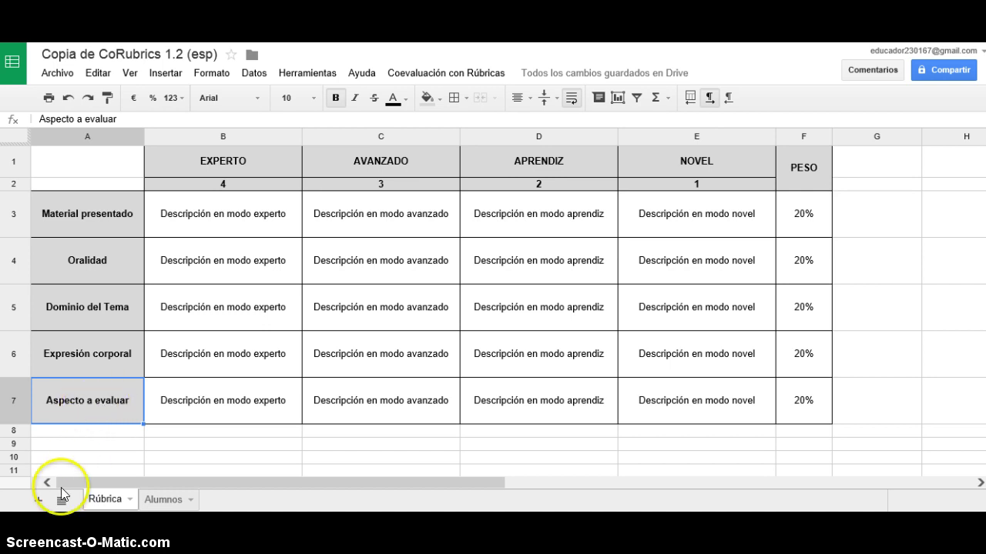
{"action": "key", "text": "ctrl+c"}
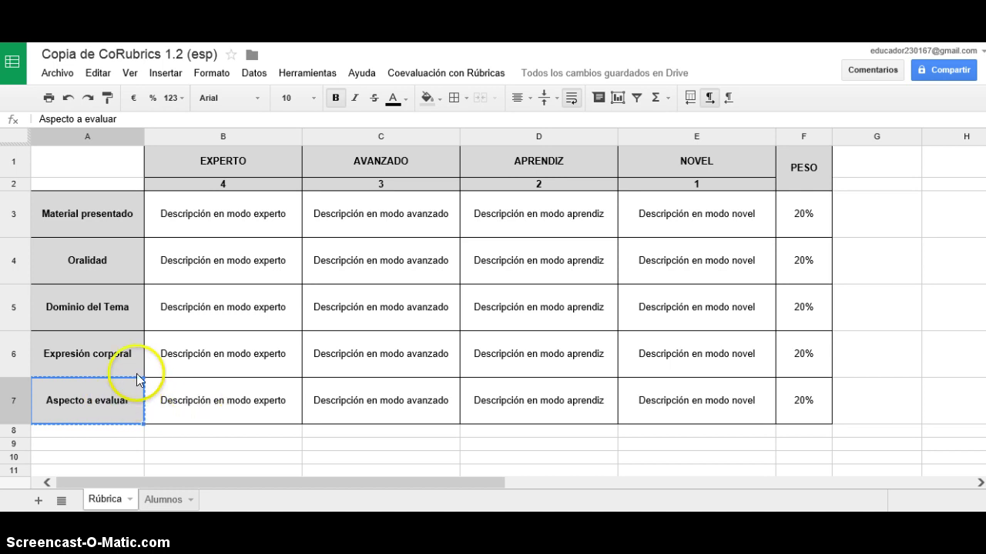
Delete row 7 via the Editar menu, after undoing an accidental column A deletion.
{"action": "left_click", "coordinate": [103, 74]}
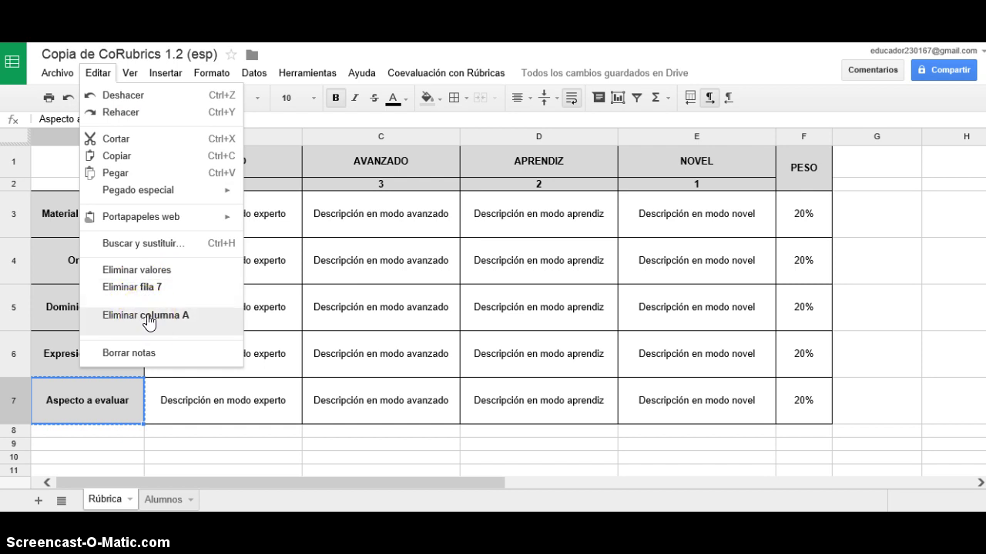
{"action": "left_click", "coordinate": [146, 317]}
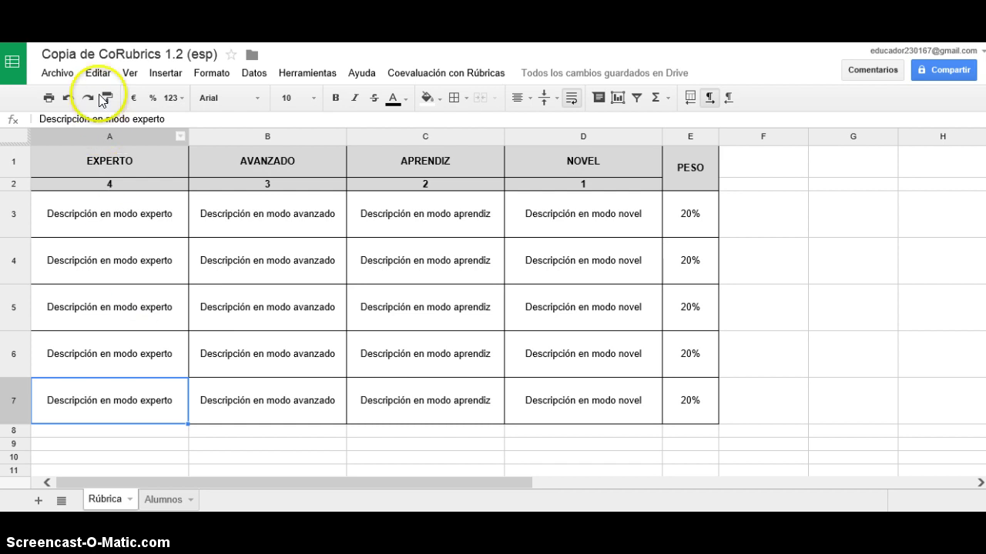
{"action": "left_click", "coordinate": [70, 97]}
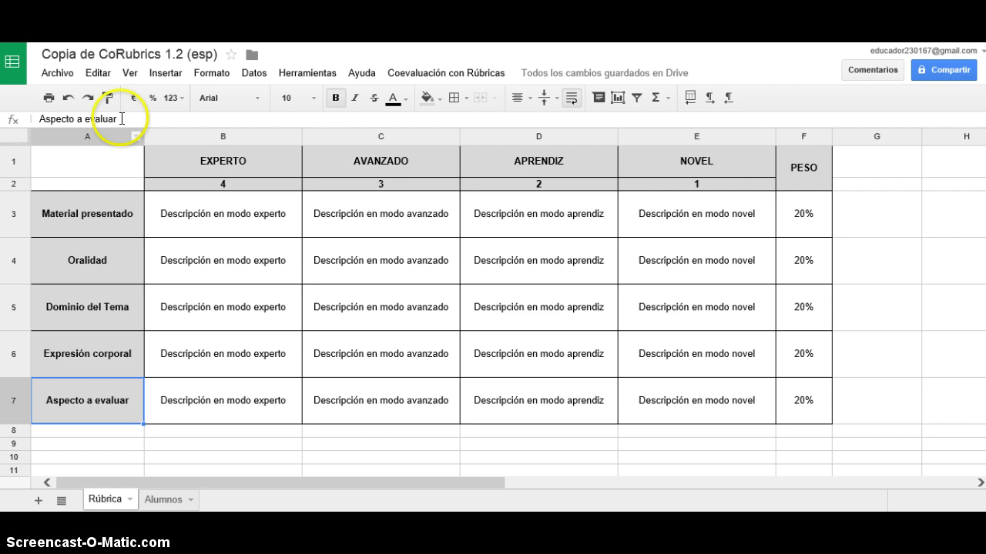
{"action": "left_click", "coordinate": [100, 74]}
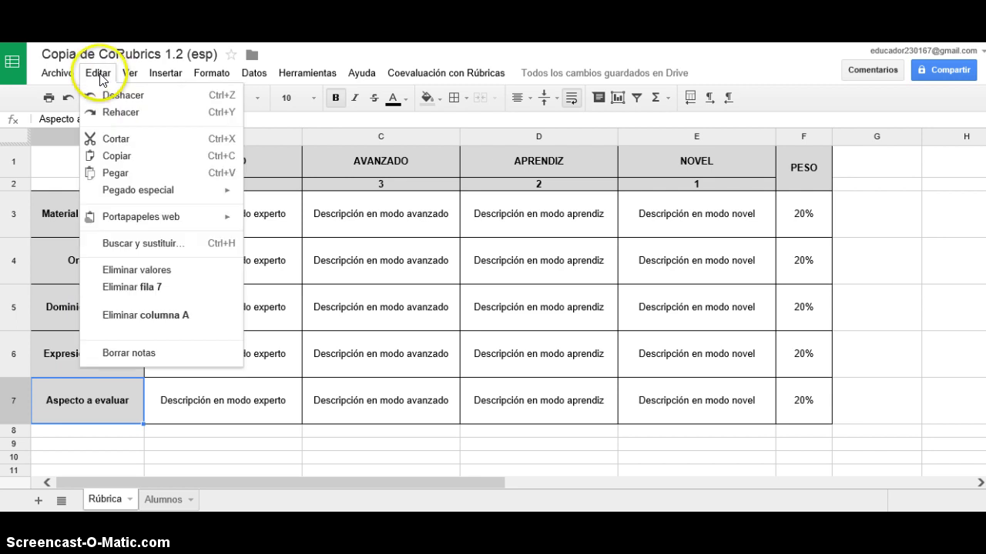
{"action": "left_click", "coordinate": [135, 291]}
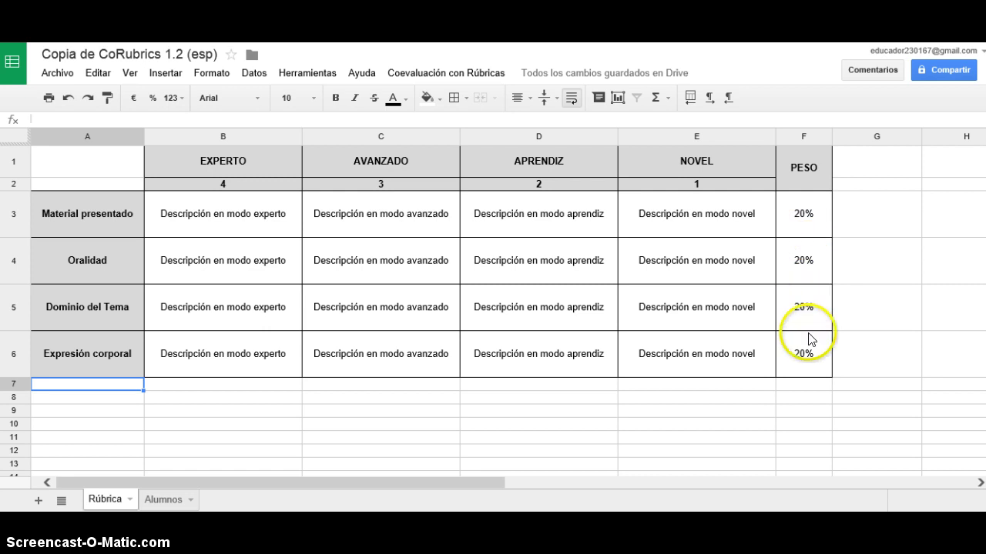
Change the Material presentado and Dominio del Tema weights from 20% to 25%.
{"action": "double_click", "coordinate": [806, 222]}
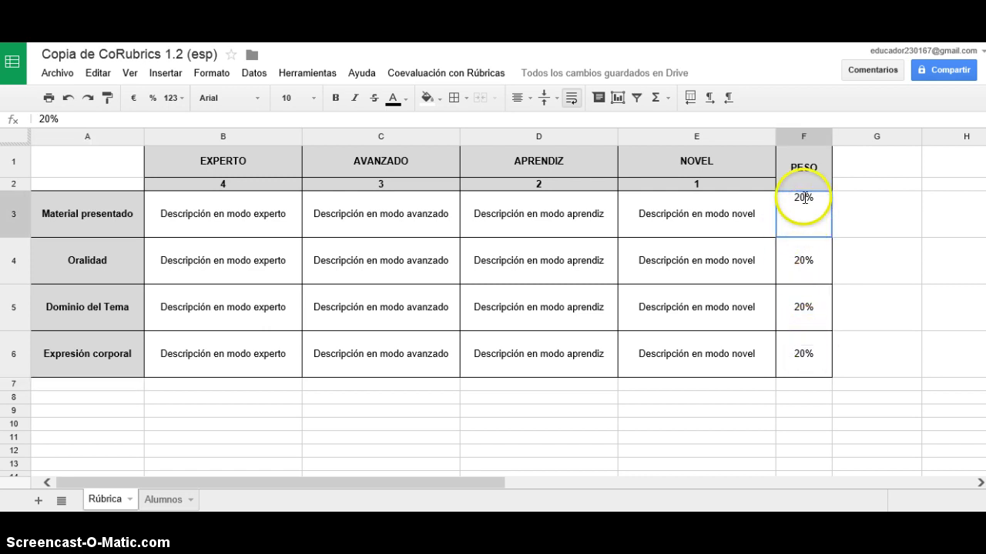
{"action": "left_click", "coordinate": [806, 198]}
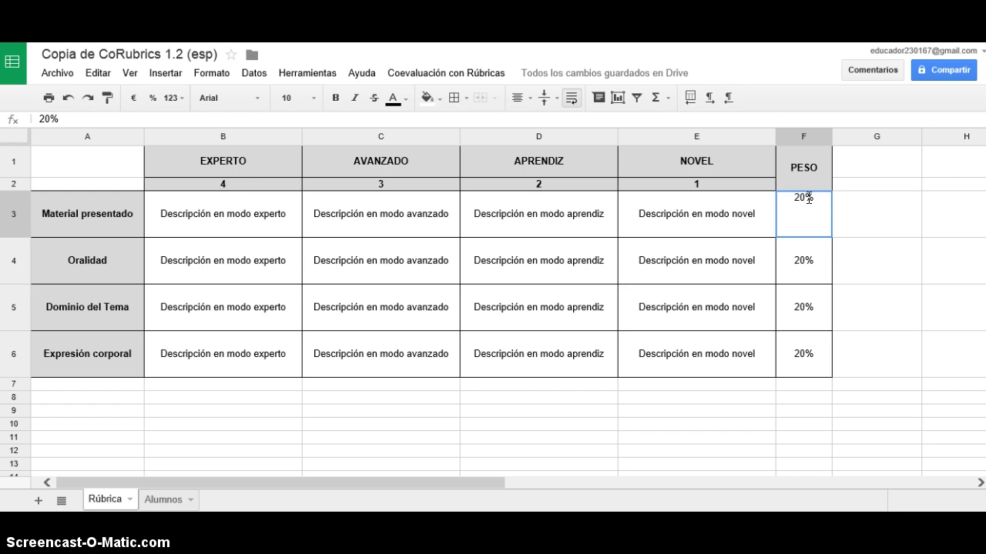
{"action": "key", "text": "BackSpace"}
{"action": "type", "text": "5"}
{"action": "double_click", "coordinate": [793, 312]}
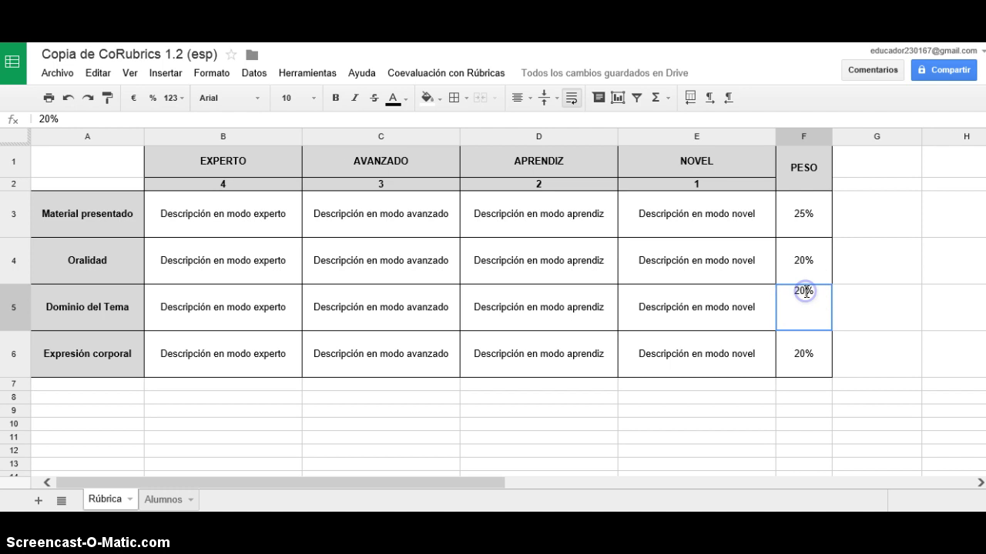
{"action": "left_click", "coordinate": [805, 291]}
{"action": "key", "text": "BackSpace"}
{"action": "type", "text": "5"}
Change the Oralidad weight from 20% to 30%.
{"action": "left_click", "coordinate": [808, 271]}
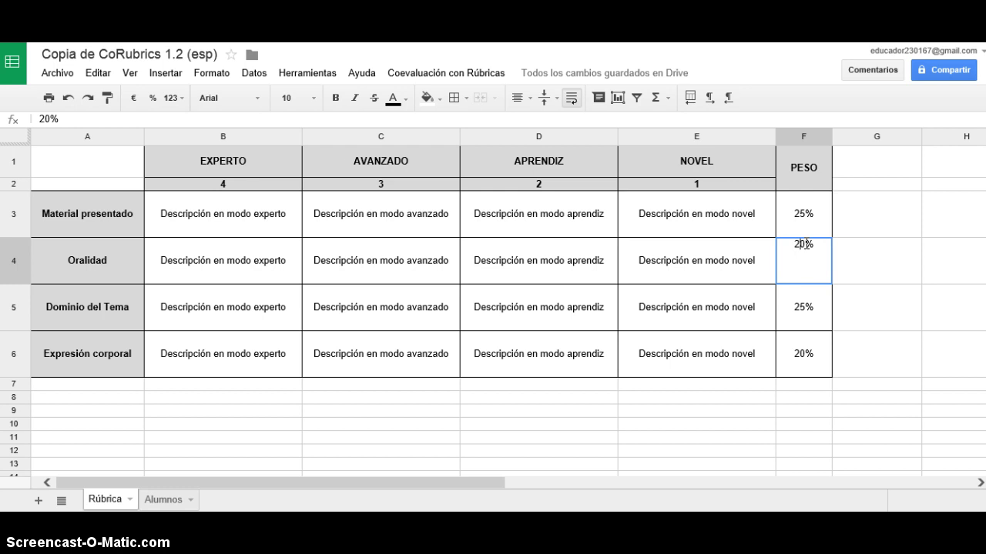
{"action": "left_click", "coordinate": [804, 244]}
{"action": "key", "text": "BackSpace"}
{"action": "type", "text": "3"}
{"action": "left_click", "coordinate": [812, 348]}
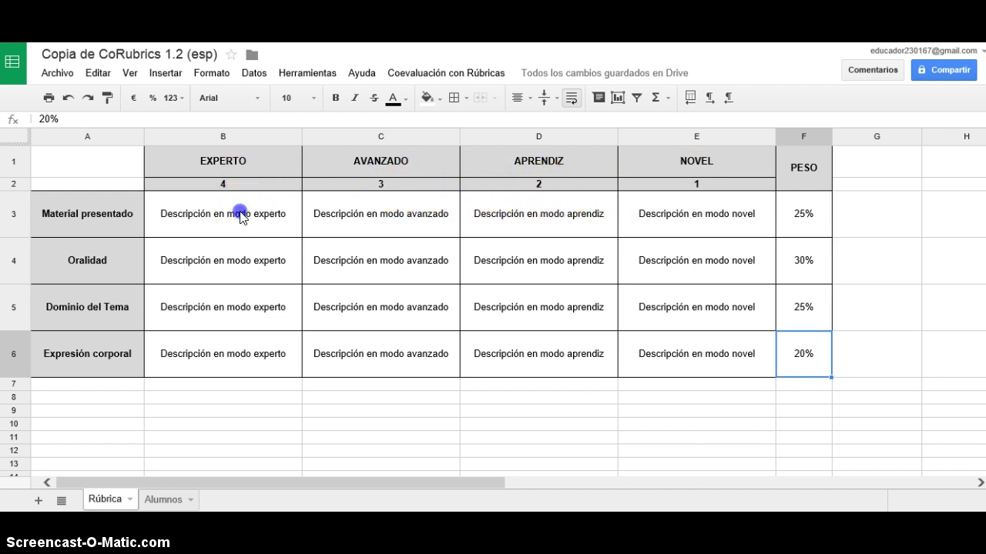
Replace B3's expert-level placeholder for Material presentado with 'Cumple con los requisitos'.
{"action": "double_click", "coordinate": [239, 214]}
{"action": "left_click_drag", "start_coordinate": [290, 197], "coordinate": [187, 222]}
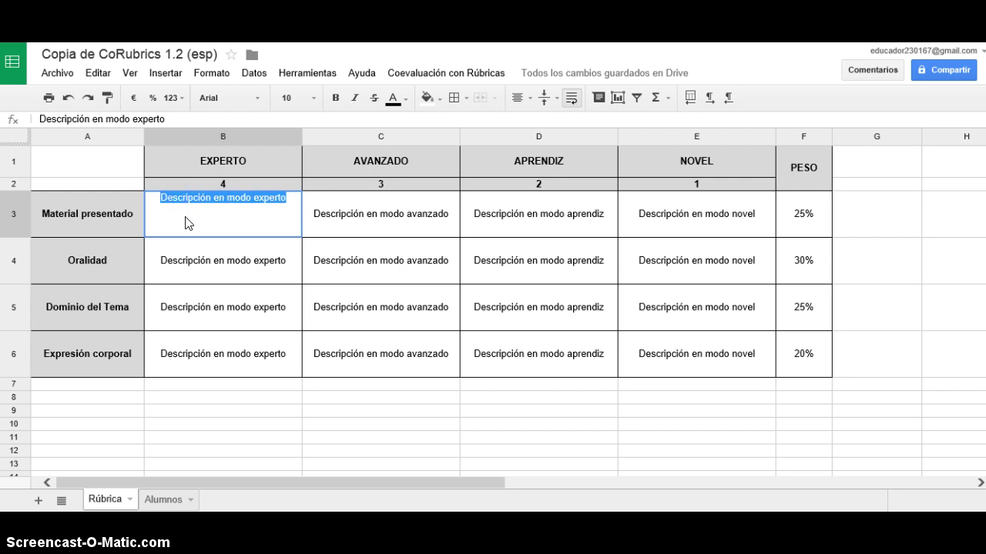
{"action": "type", "text": "C"}
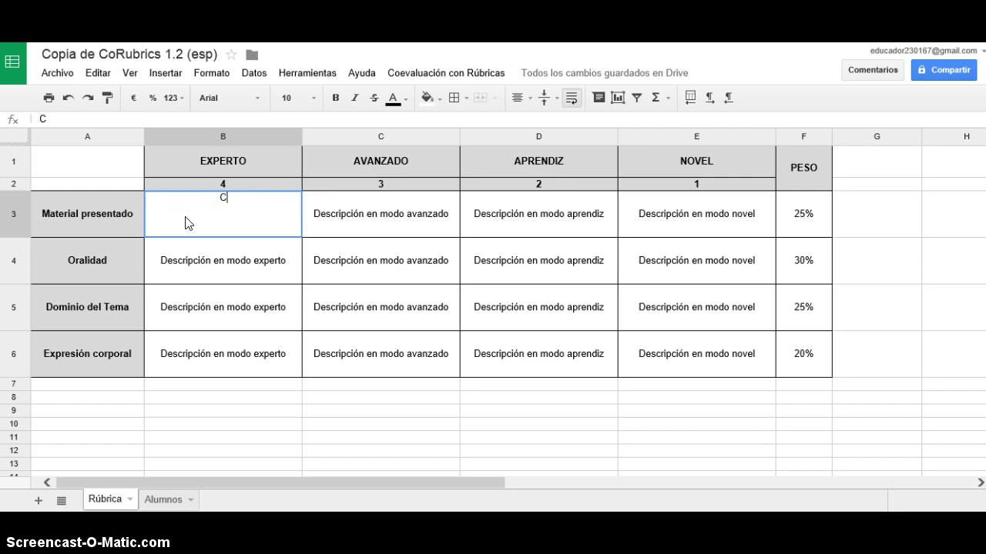
{"action": "type", "text": "umple con los r"}
{"action": "type", "text": "eq"}
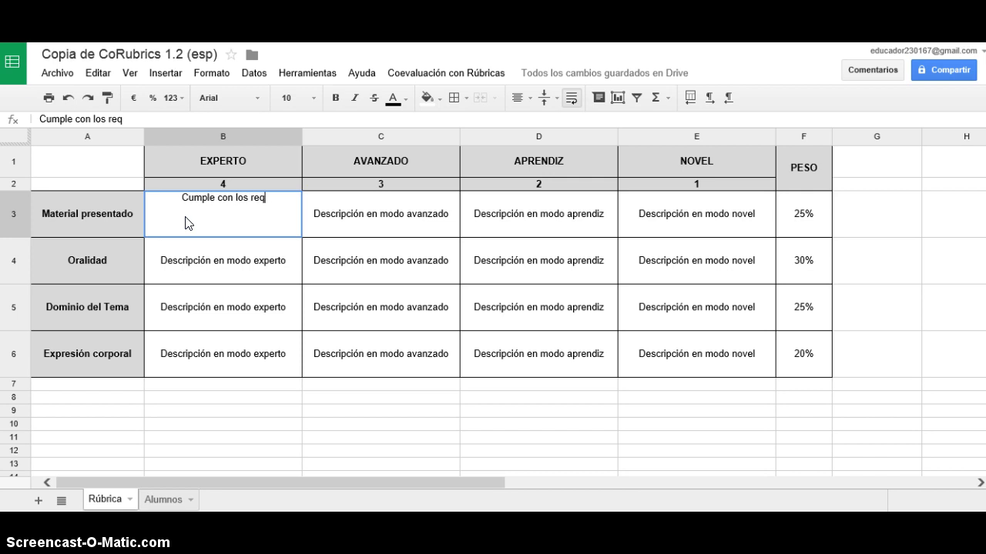
{"action": "type", "text": "uisitos"}
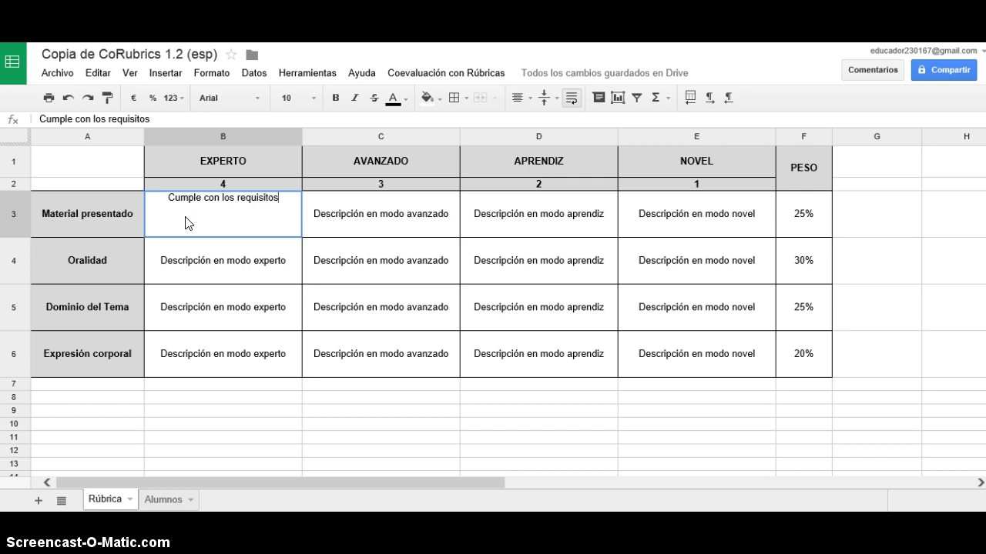
{"action": "left_click", "coordinate": [190, 222]}
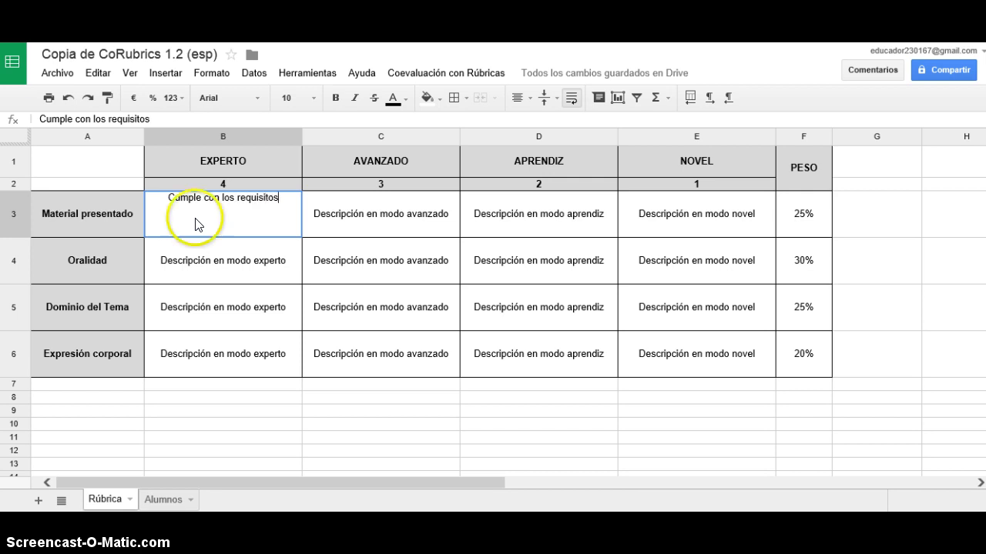
{"action": "left_click", "coordinate": [295, 224]}
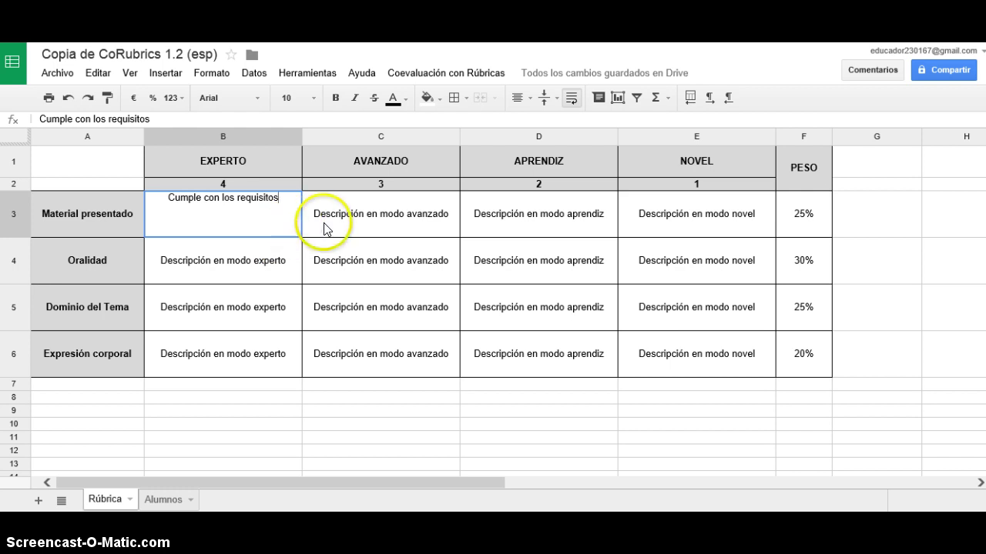
{"action": "left_click", "coordinate": [324, 229]}
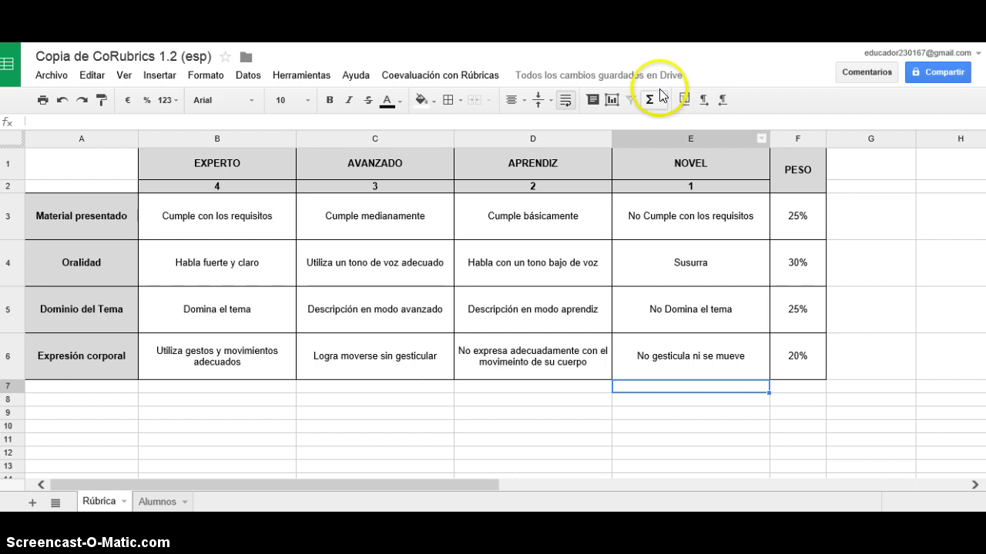
On the Alumnos sheet, replace A2's placeholder with the first student's full name.
{"action": "left_click", "coordinate": [149, 499]}
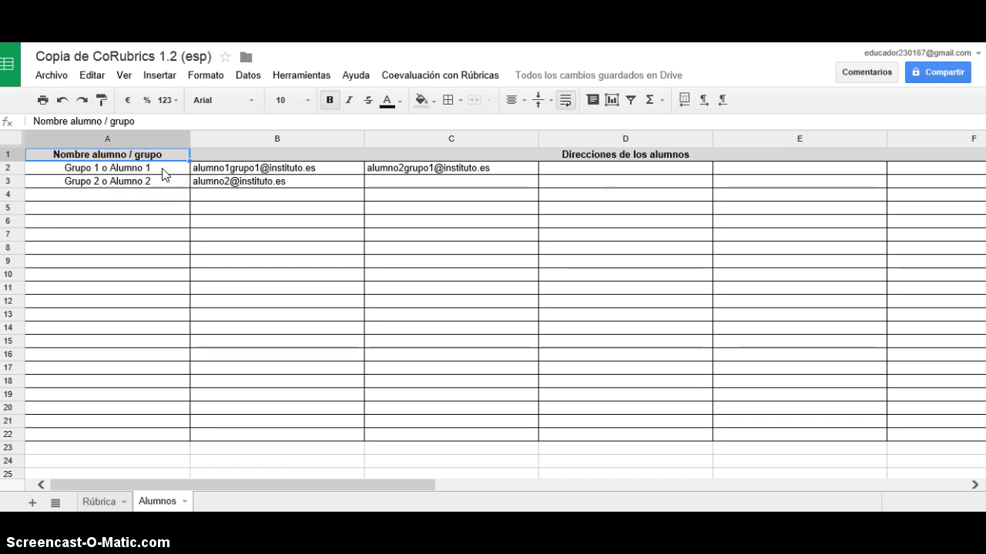
{"action": "left_click", "coordinate": [163, 168]}
{"action": "double_click", "coordinate": [154, 167]}
{"action": "left_click_drag", "start_coordinate": [151, 167], "coordinate": [78, 167]}
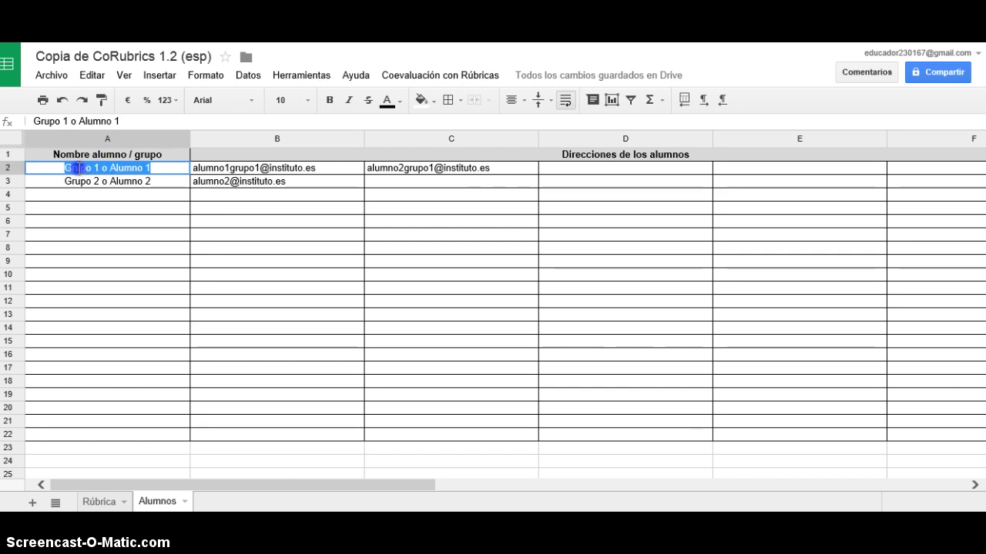
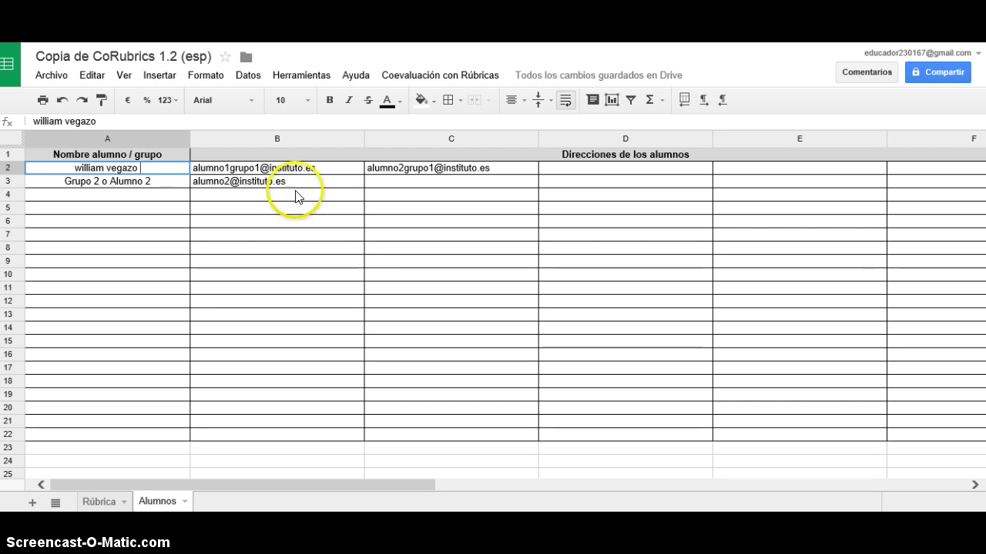
{"action": "left_click", "coordinate": [320, 170]}
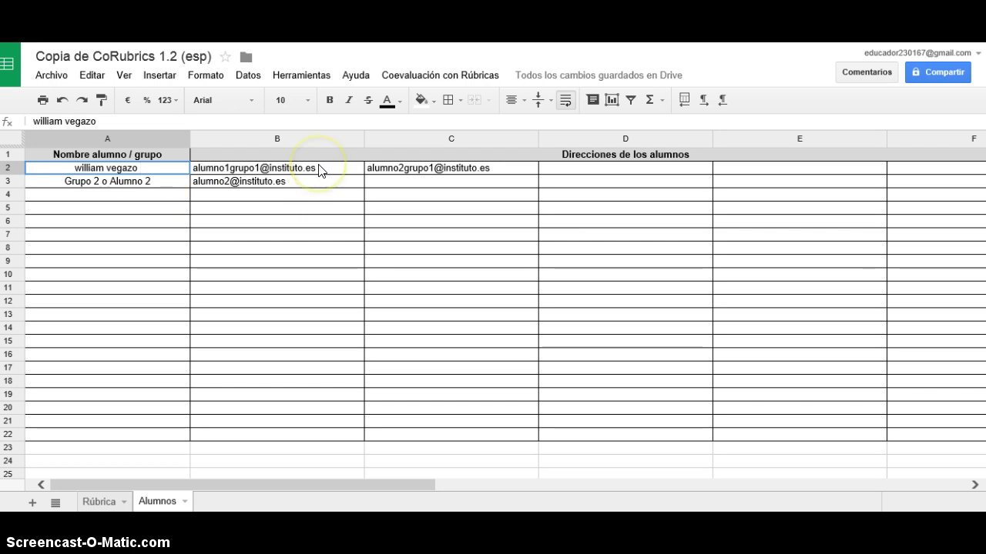
Replace B2's sample address with the student's real e-mail address.
{"action": "double_click", "coordinate": [320, 171]}
{"action": "left_click_drag", "start_coordinate": [320, 168], "coordinate": [194, 168]}
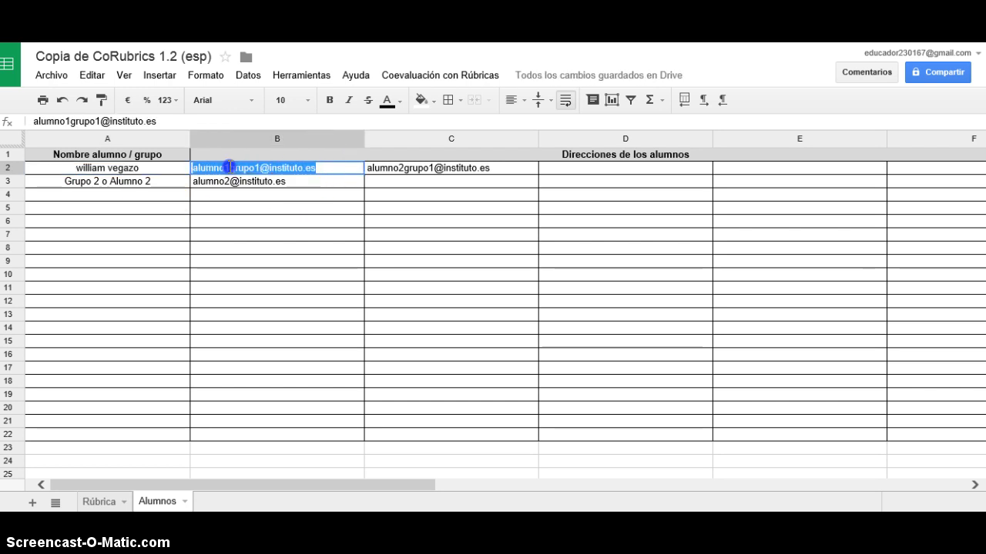
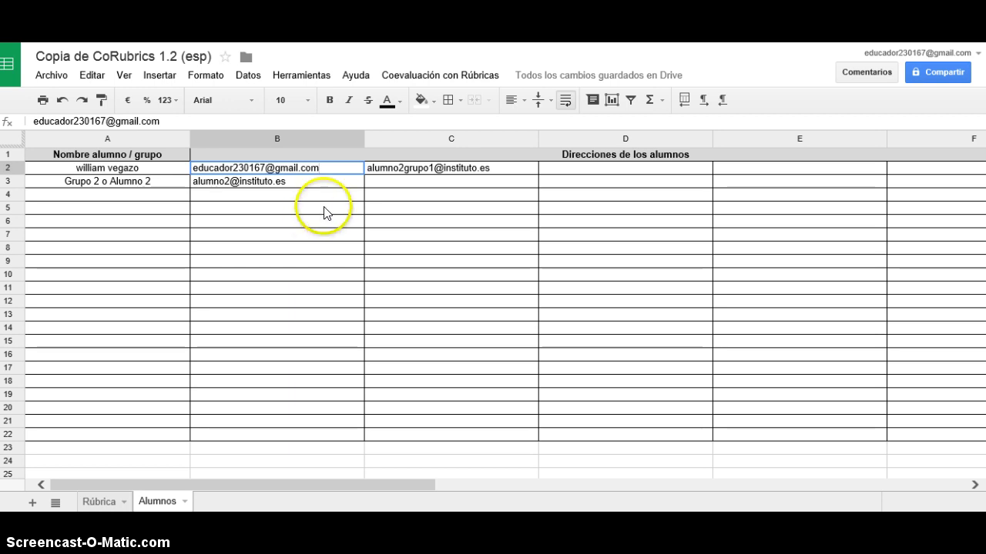
{"action": "left_click", "coordinate": [333, 187]}
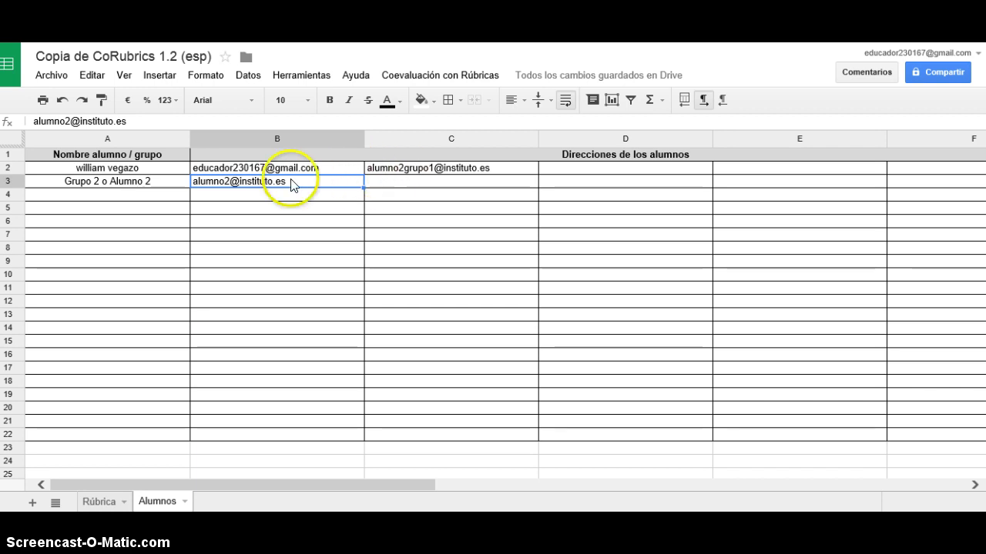
Replace C2's sample address with a person's name and enter an e-mail address in D2.
{"action": "left_click", "coordinate": [418, 168]}
{"action": "double_click", "coordinate": [488, 167]}
{"action": "double_click", "coordinate": [472, 168]}
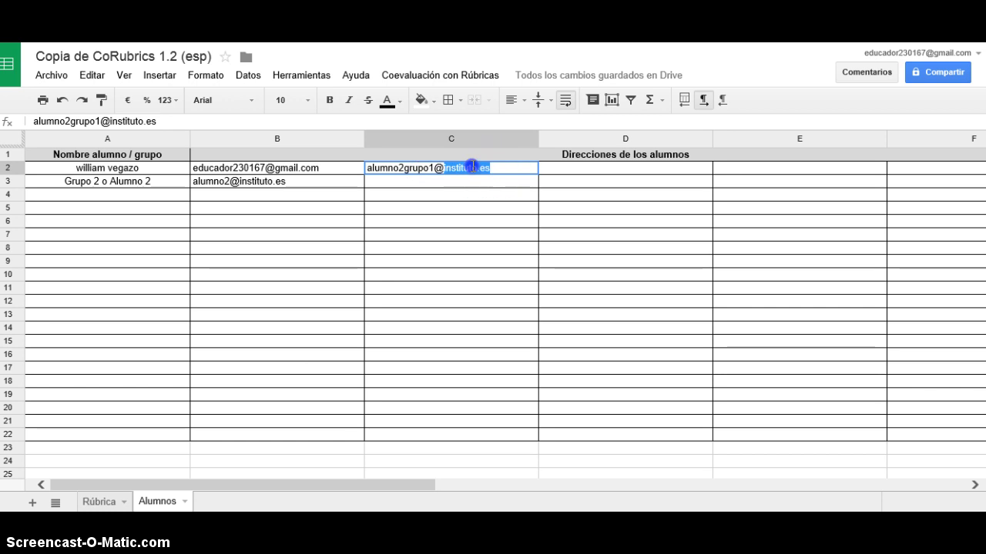
{"action": "triple_click", "coordinate": [418, 167]}
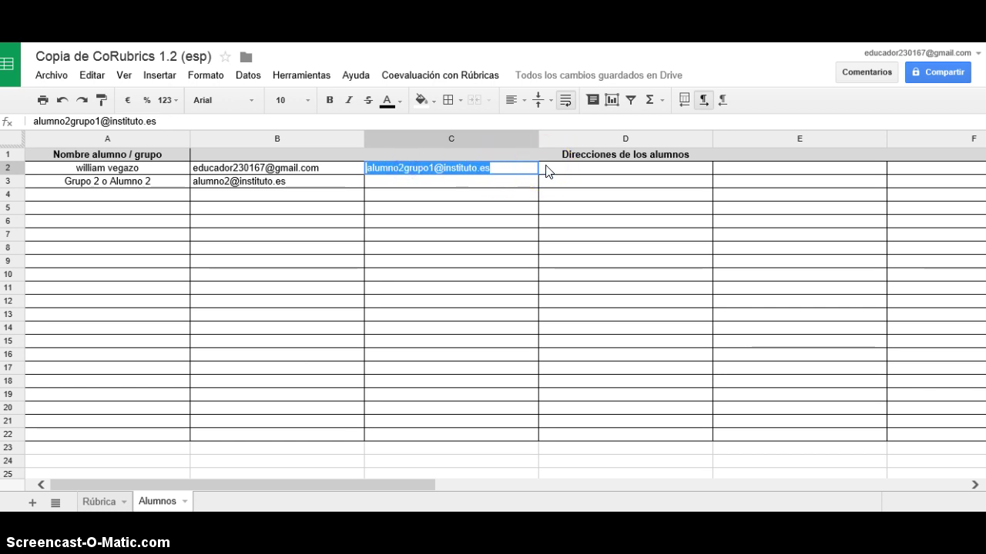
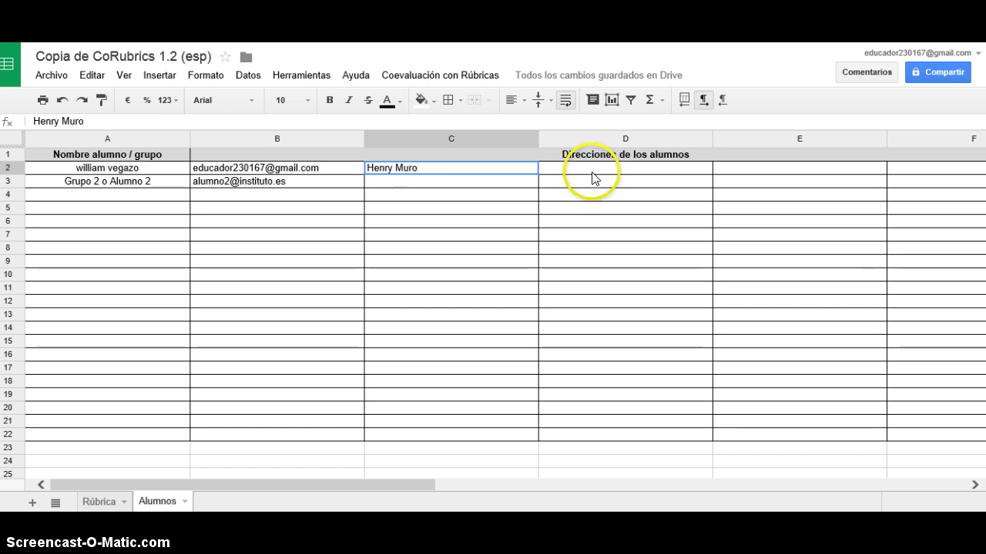
{"action": "left_click", "coordinate": [591, 173]}
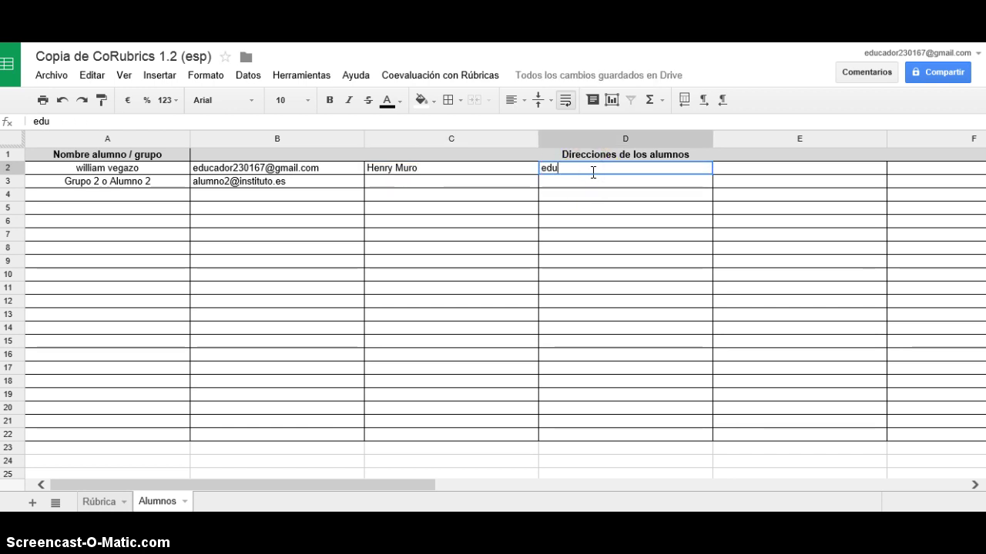
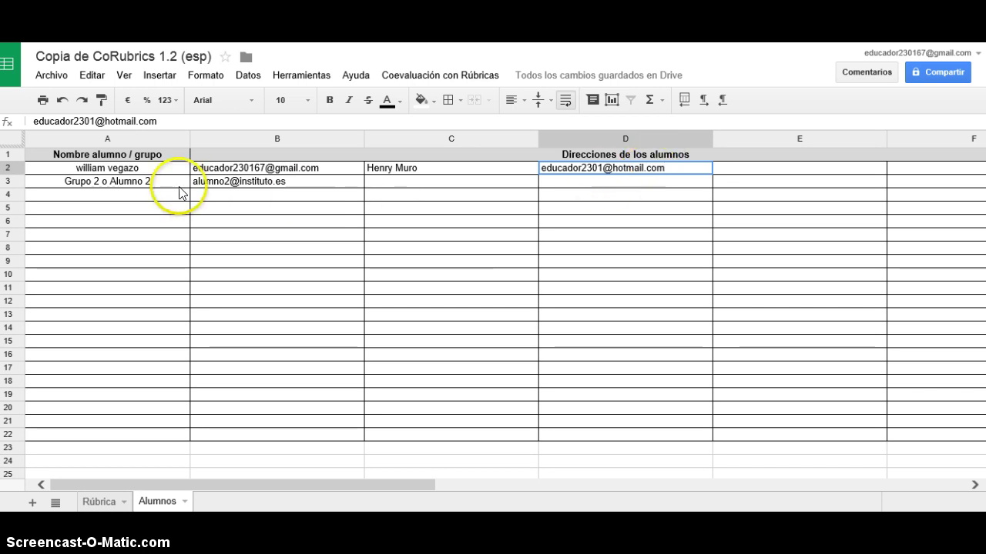
{"action": "left_click", "coordinate": [161, 183]}
Replace A3's placeholder with the second student's name and select B3's sample address.
{"action": "double_click", "coordinate": [161, 183]}
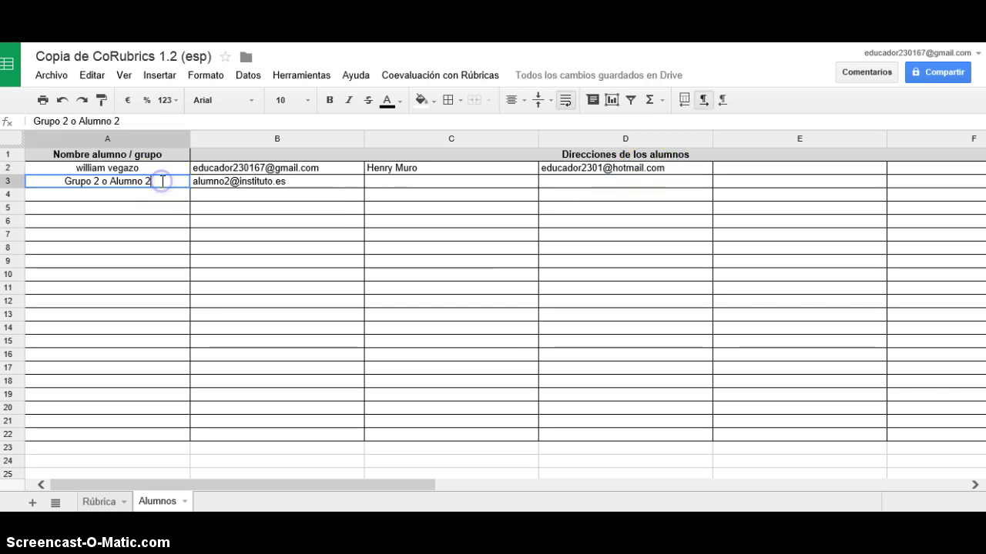
{"action": "key", "text": "BackSpace"}
{"action": "key", "text": "BackSpace"}
{"action": "key", "text": "BackSpace"}
{"action": "key", "text": "BackSpace"}
{"action": "key", "text": "BackSpace"}
{"action": "key", "text": "BackSpace"}
{"action": "key", "text": "BackSpace"}
{"action": "key", "text": "BackSpace"}
{"action": "key", "text": "BackSpace"}
{"action": "key", "text": "BackSpace"}
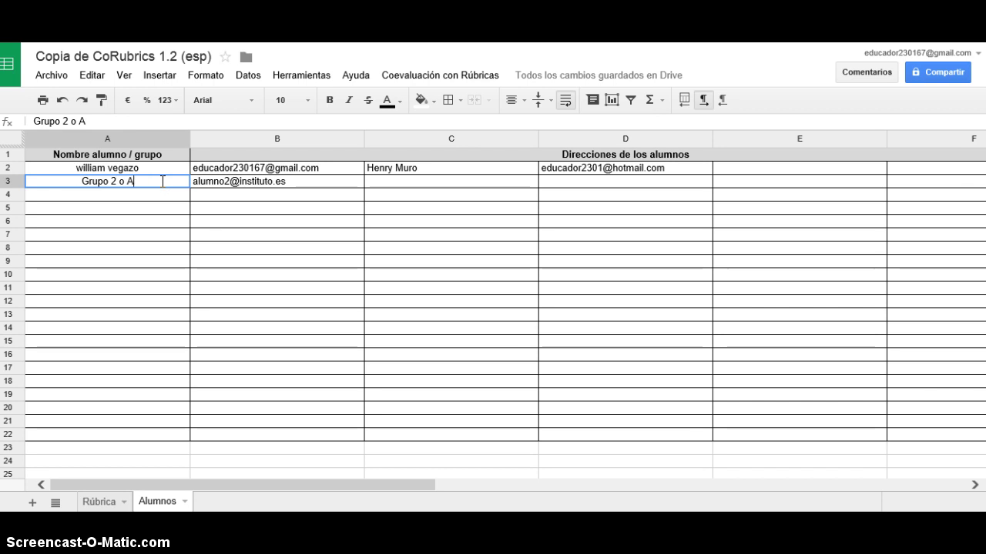
{"action": "key", "text": "BackSpace"}
{"action": "key", "text": "BackSpace"}
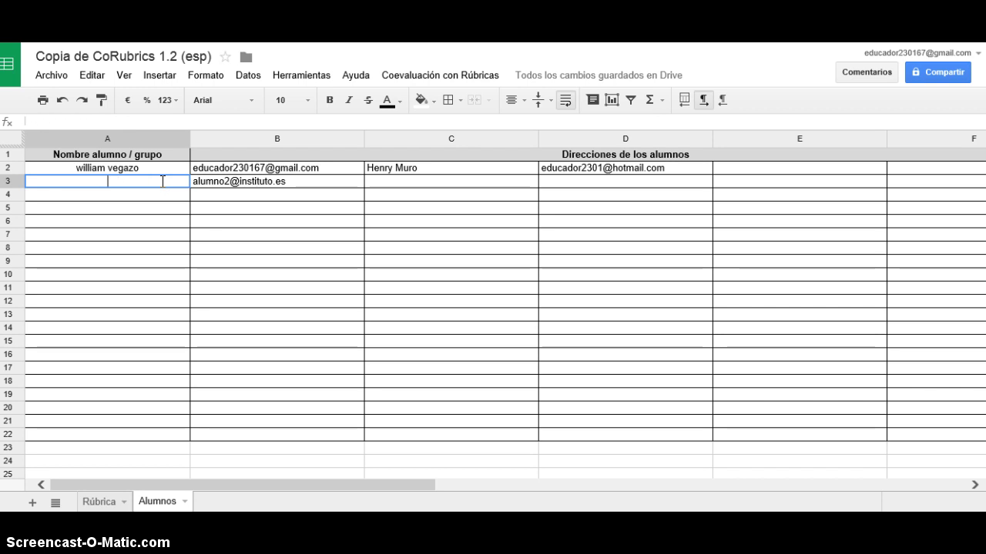
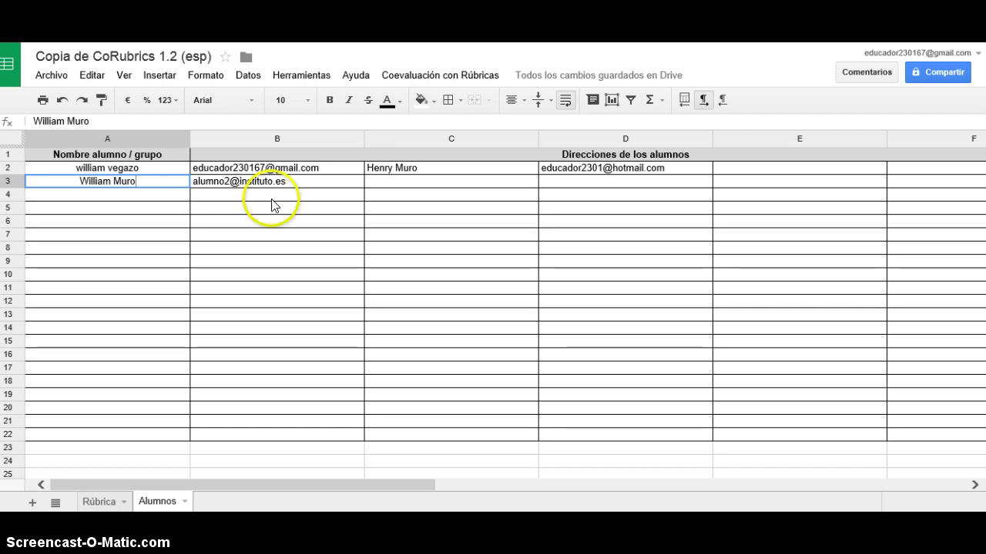
{"action": "left_click", "coordinate": [274, 182]}
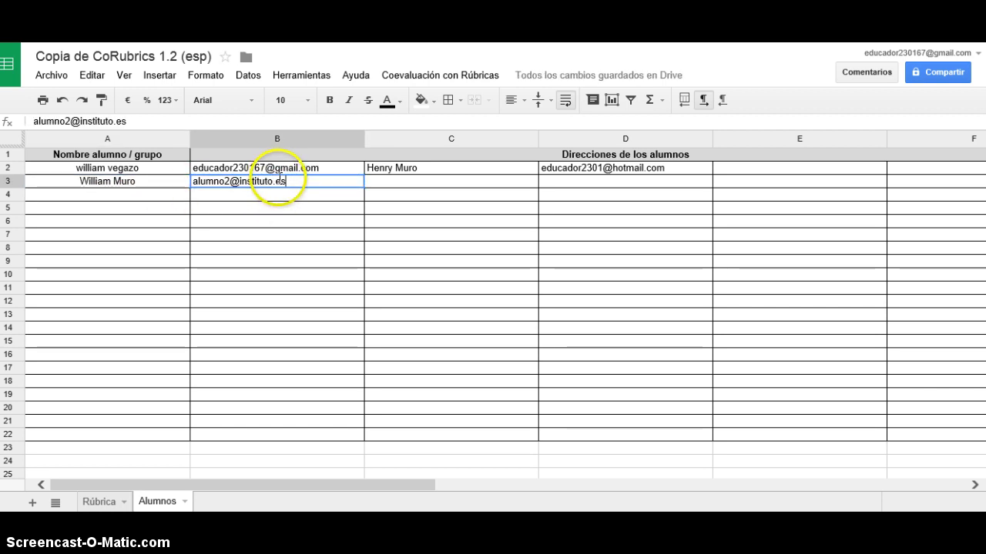
{"action": "double_click", "coordinate": [285, 181]}
{"action": "left_click_drag", "start_coordinate": [285, 181], "coordinate": [206, 183]}
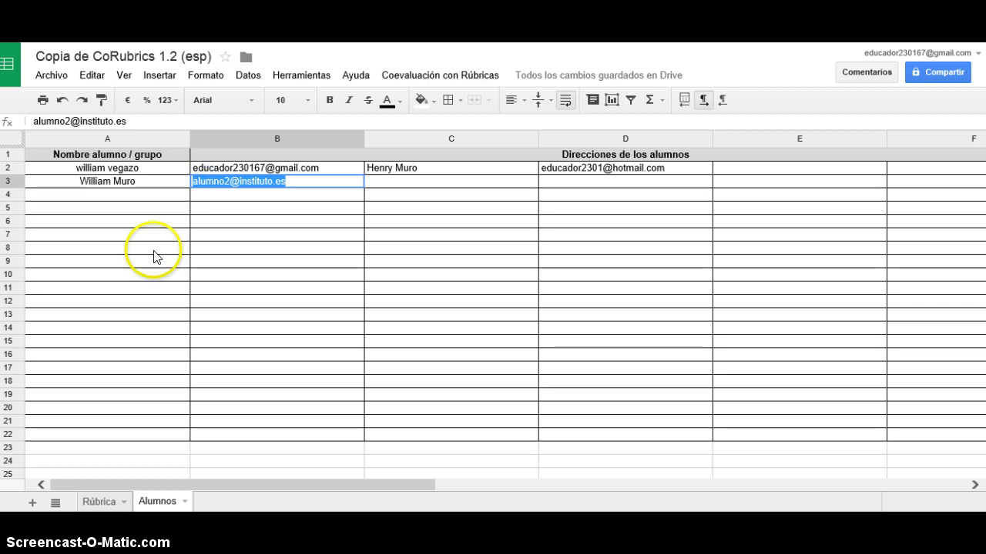